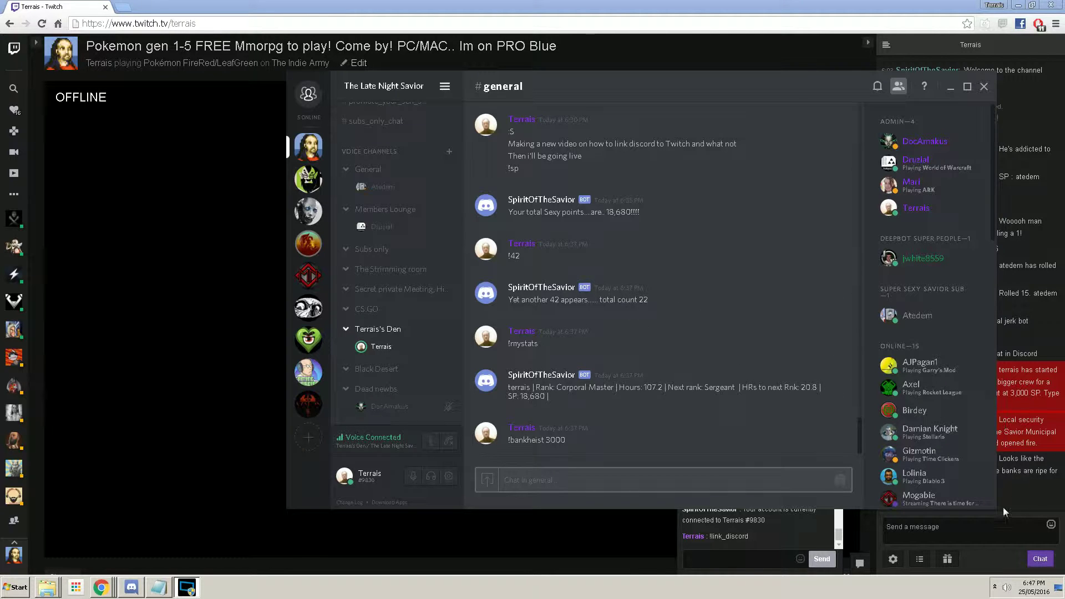
# Send the !sp command in the general channel of The Late Night Savior server and reposition the Discord window.
pyautogui.click(728, 475)
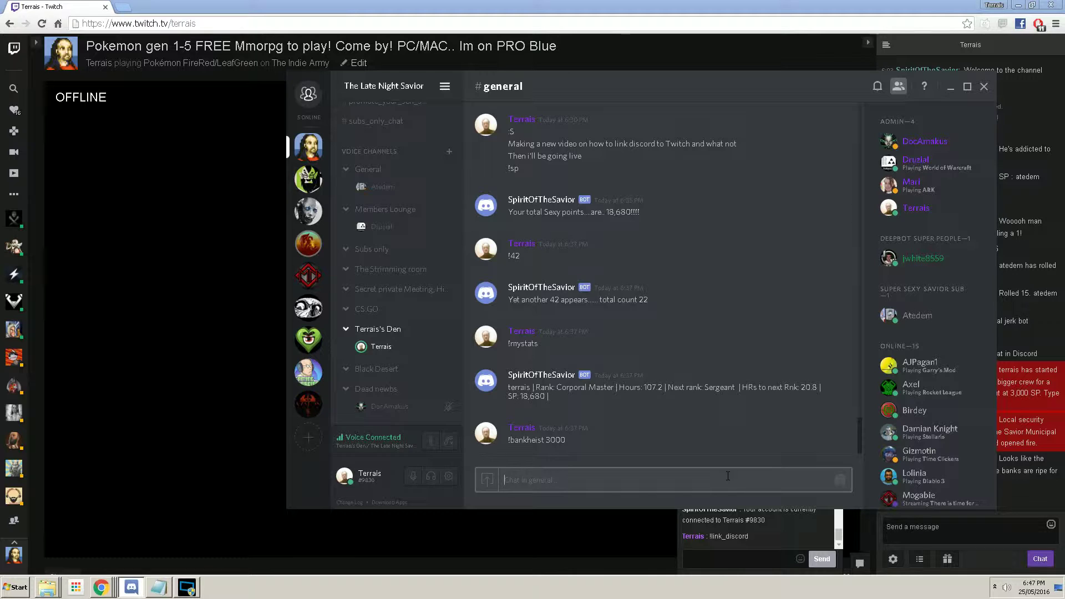
pyautogui.write('!sp')
pyautogui.press('Return')
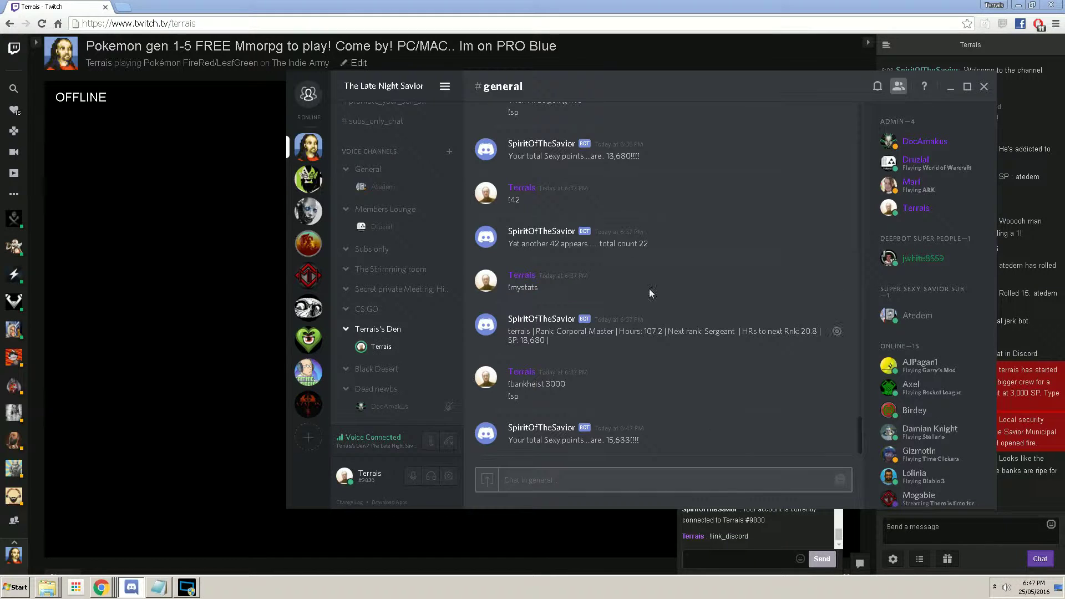
pyautogui.moveTo(537, 78); pyautogui.dragTo(511, 60)
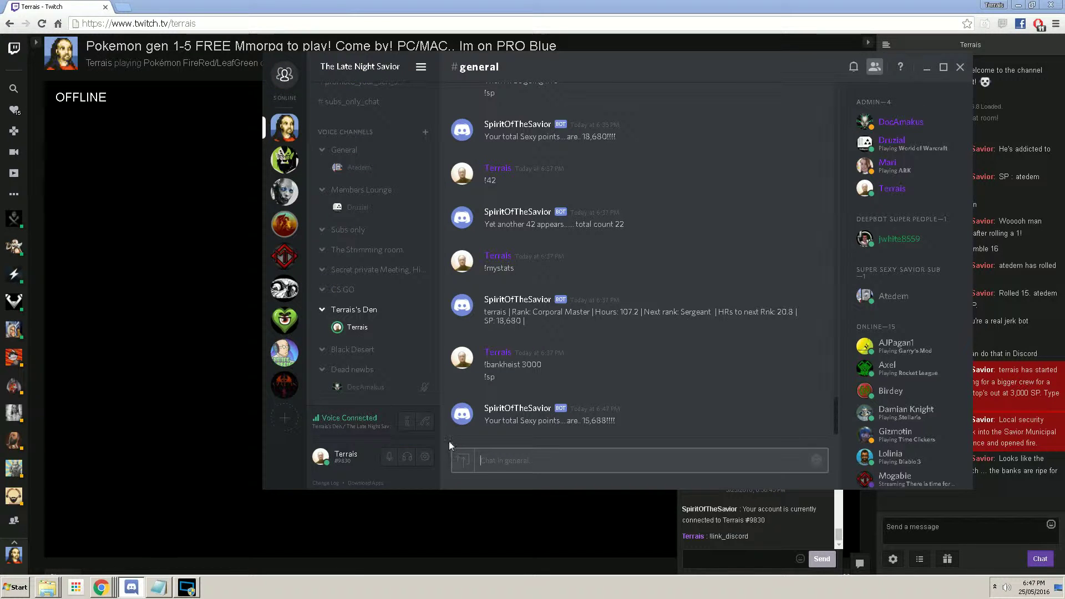
# Review the connected accounts under Connections in the Discord user settings and close the settings.
pyautogui.click(426, 459)
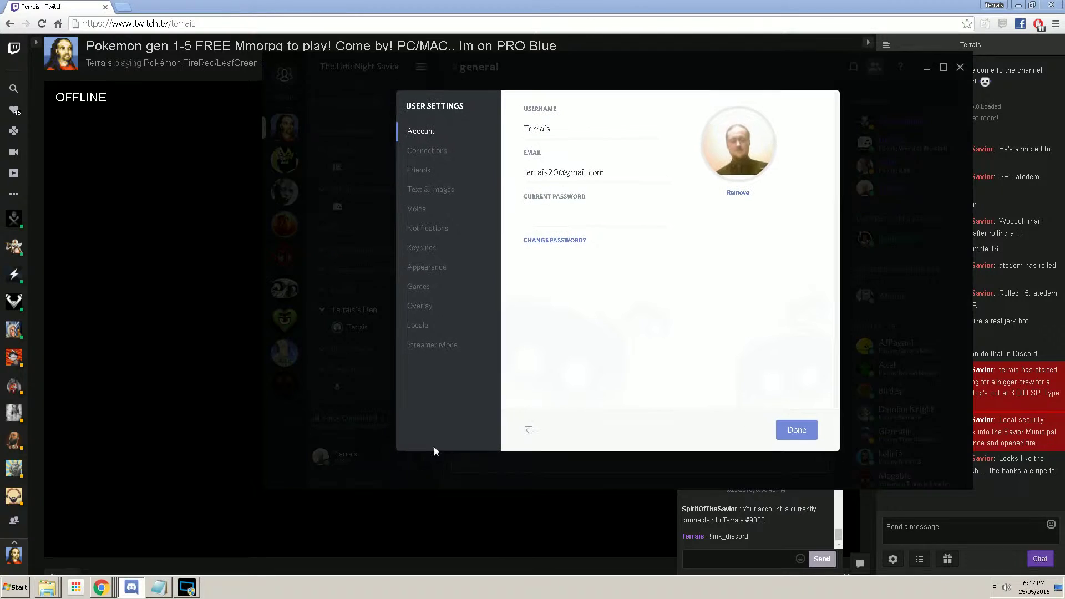
pyautogui.click(444, 151)
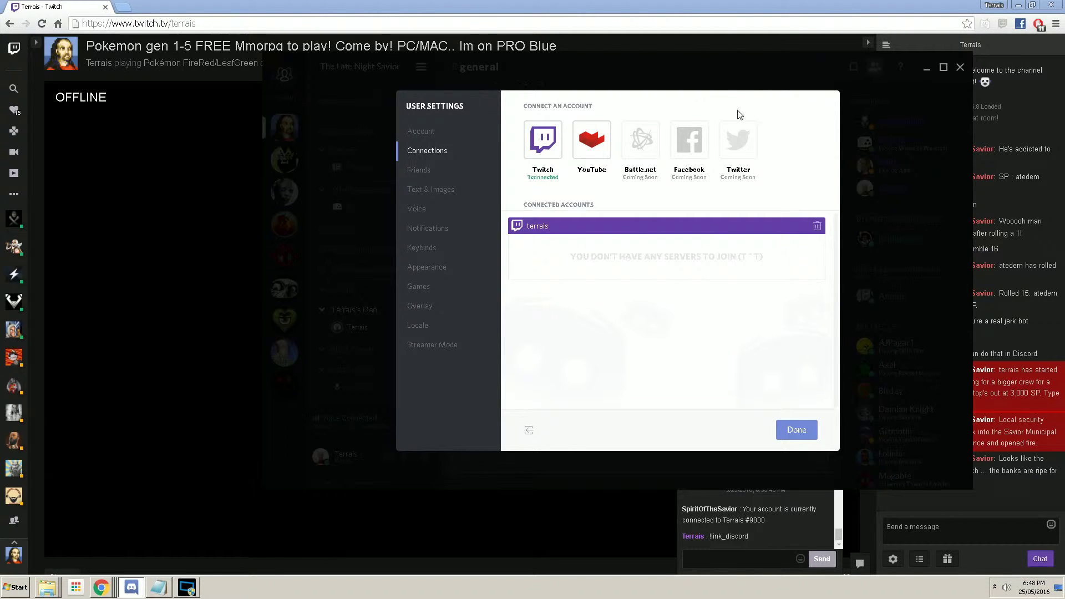
pyautogui.click(802, 429)
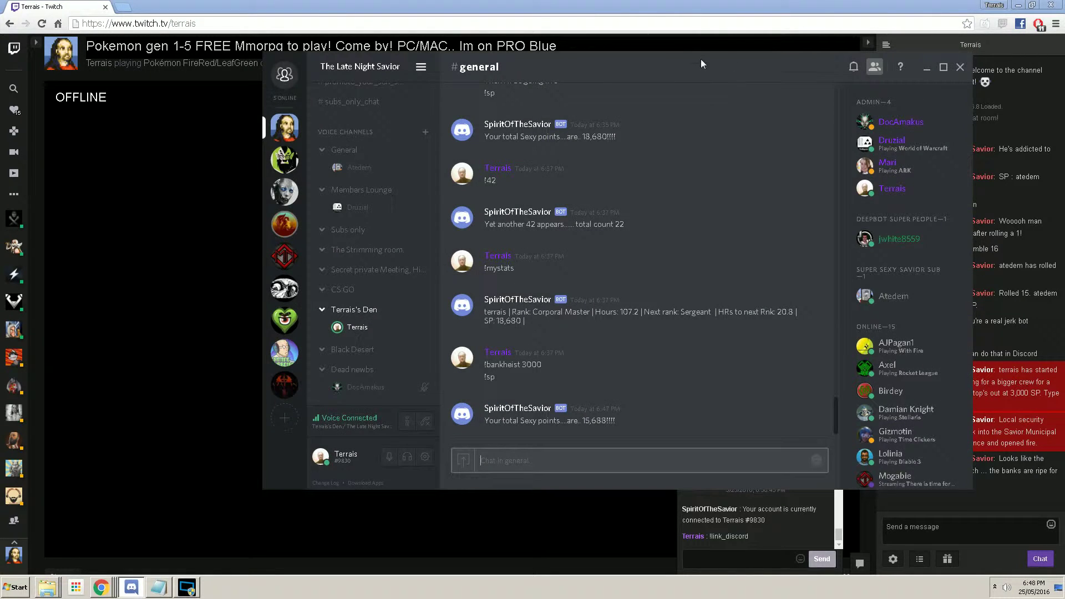
# Connect the Twitch account to Discord through the Connections settings, and close the browser confirmation page and the settings.
pyautogui.click(428, 465)
pyautogui.click(426, 151)
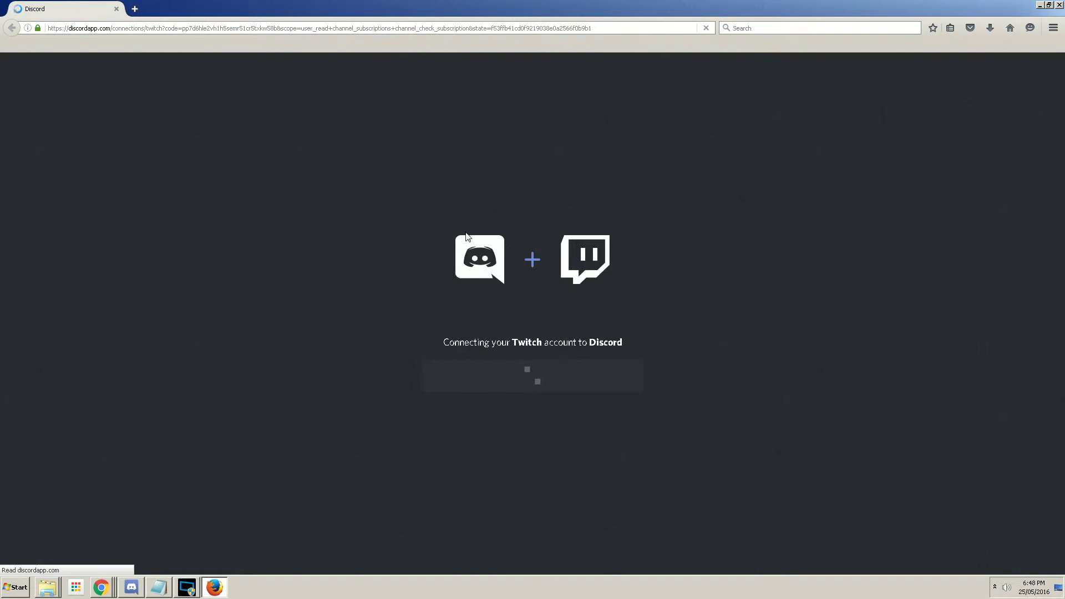
pyautogui.click(217, 44)
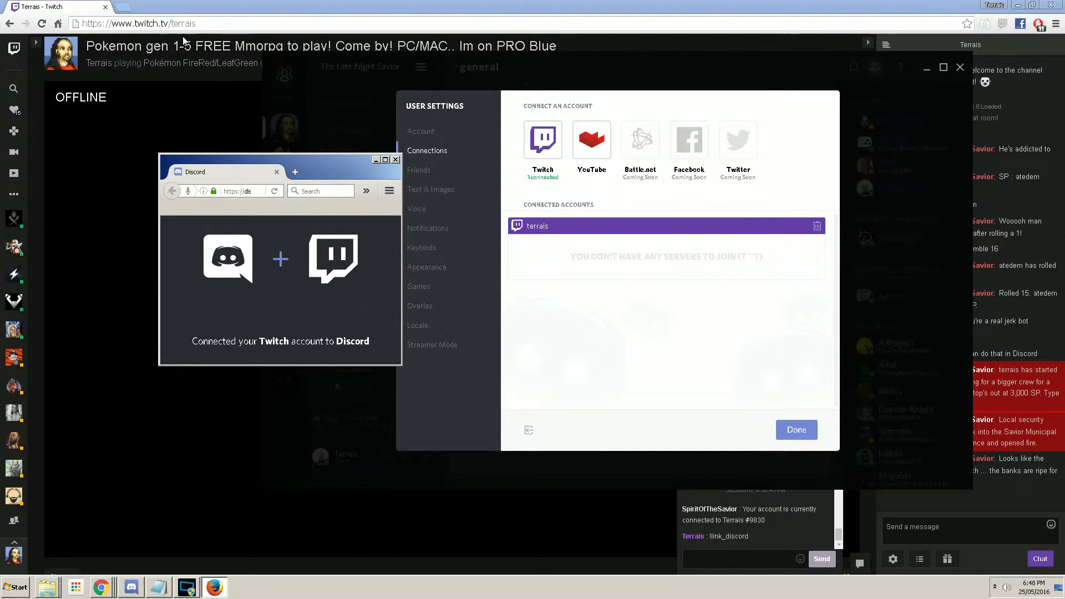
pyautogui.doubleClick(330, 165)
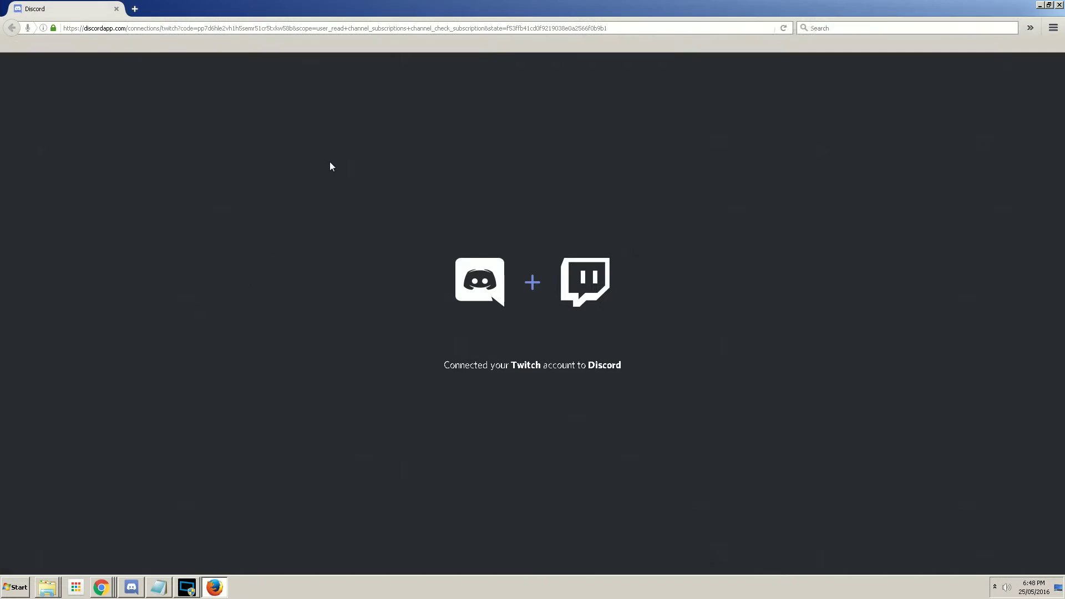
pyautogui.click(116, 10)
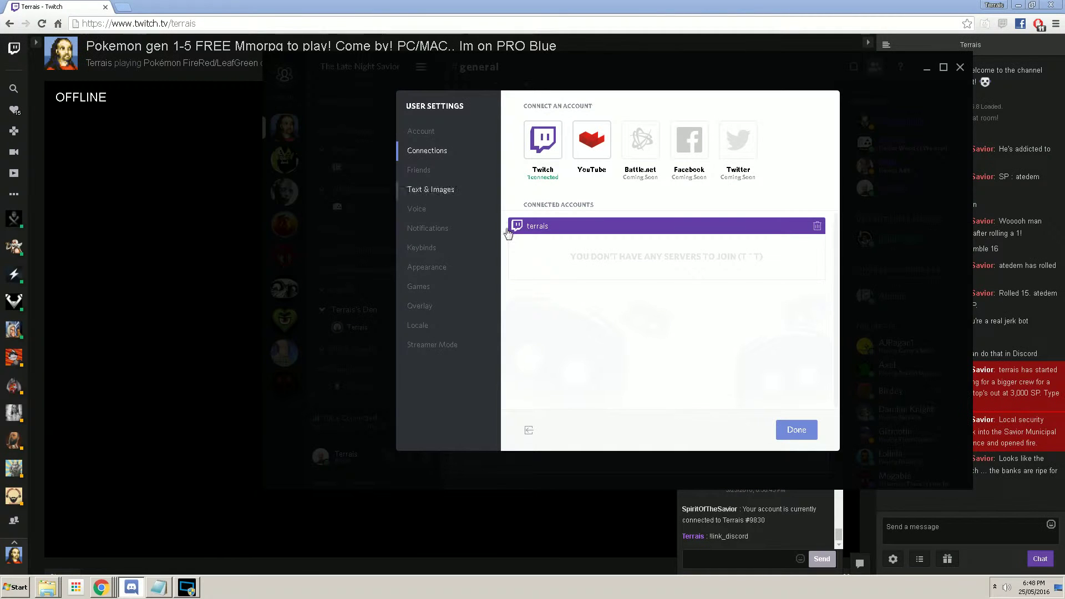
pyautogui.click(791, 428)
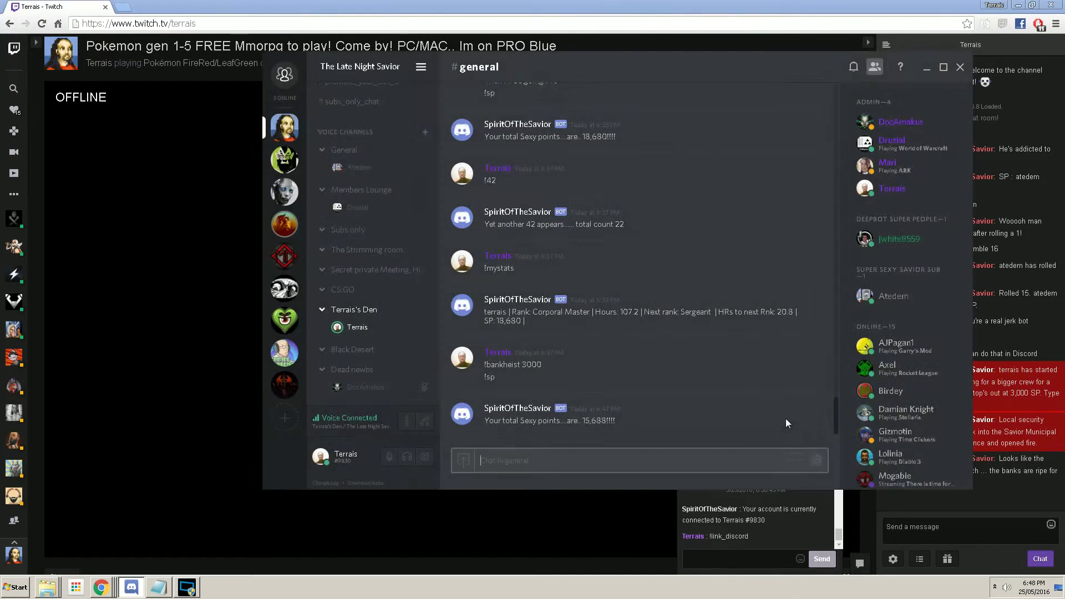
# Switch to the Twitch channel page and check its viewer list for the SpiritOfTheSavior bot.
pyautogui.click(630, 5)
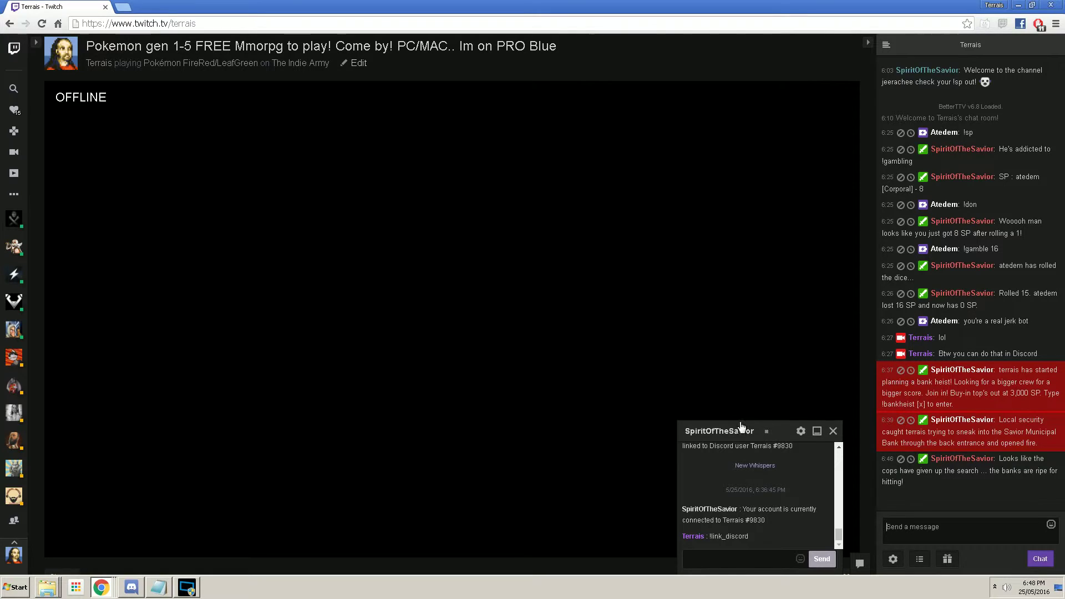
pyautogui.click(917, 559)
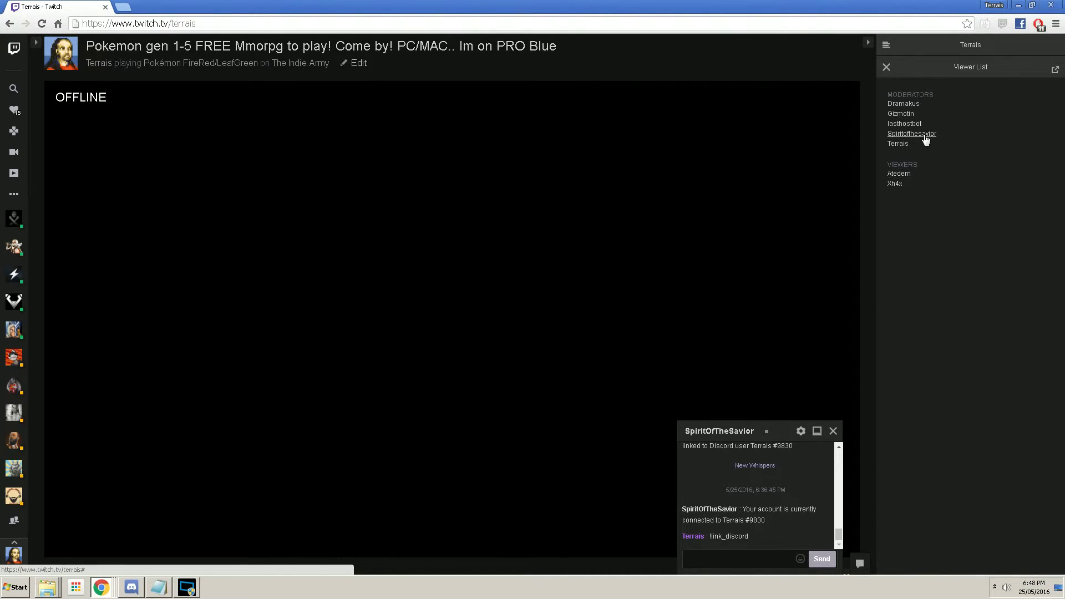
pyautogui.click(887, 66)
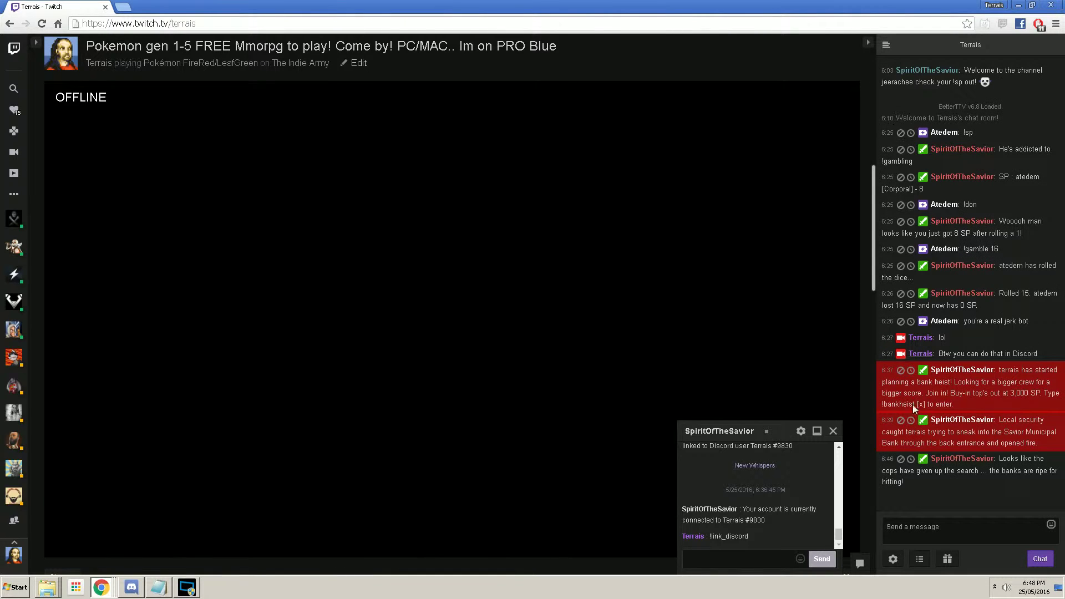
# Whisper !link_discord to SpiritOfTheSavior from its chat user card and highlight the bot's reply.
pyautogui.click(961, 461)
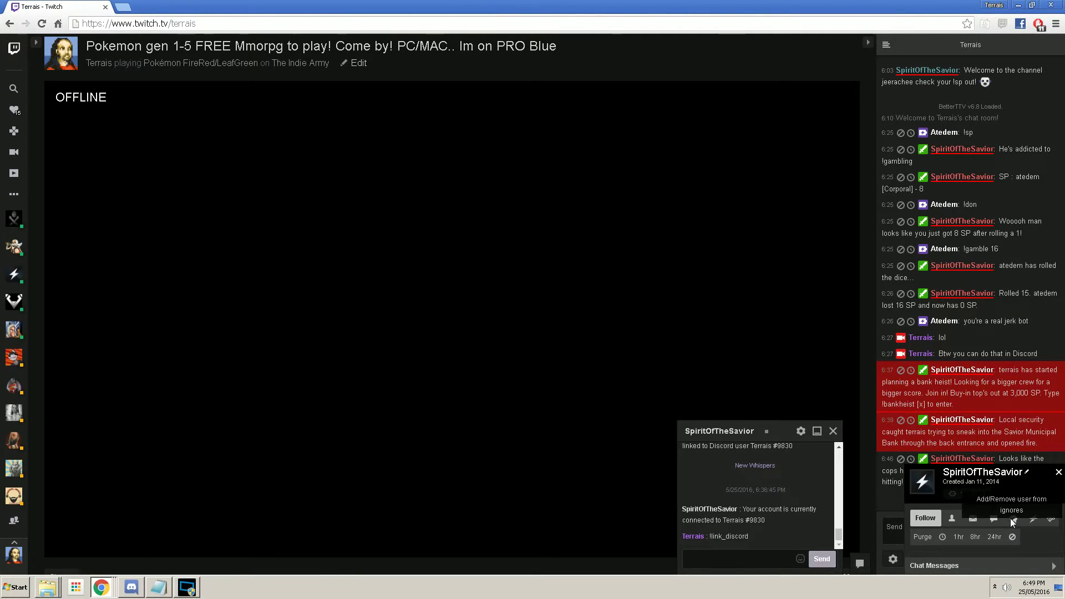
pyautogui.click(994, 519)
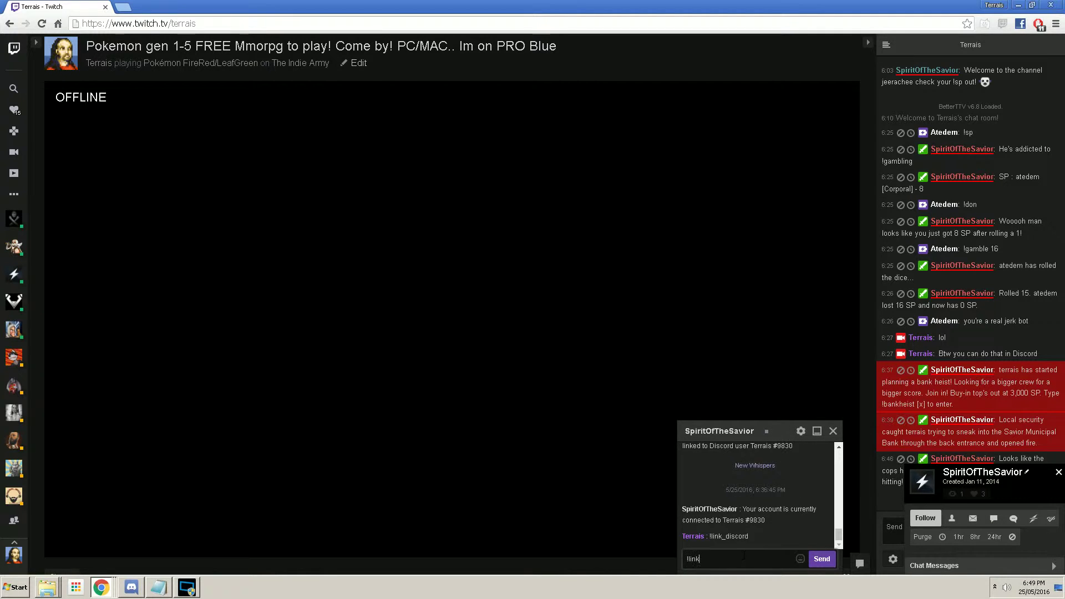
pyautogui.write('!link_discord')
pyautogui.press('Return')
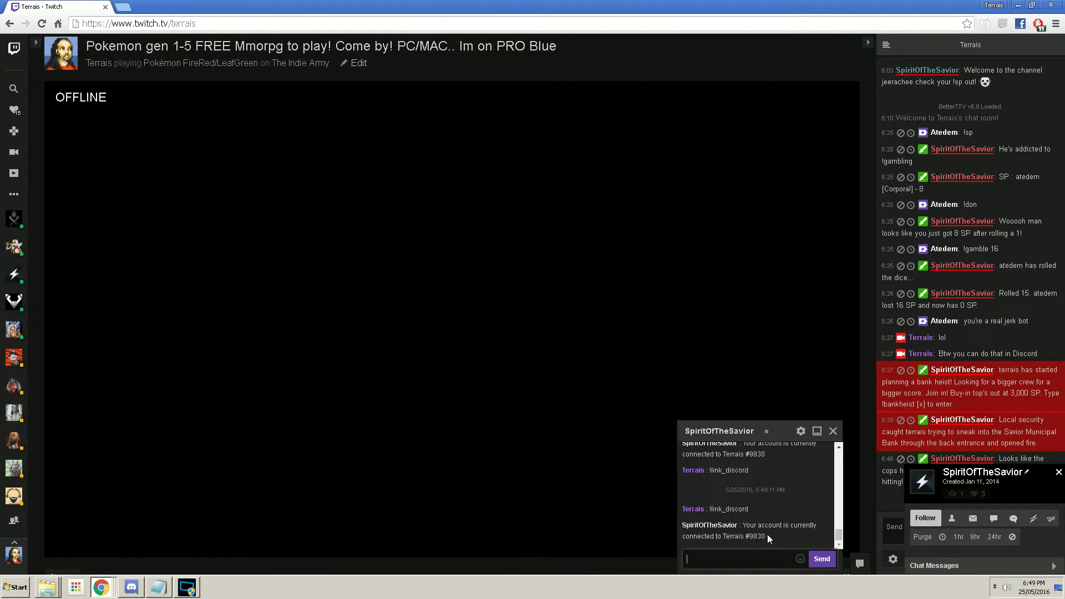
pyautogui.moveTo(768, 536); pyautogui.dragTo(683, 524)
pyautogui.click(688, 558)
pyautogui.moveTo(768, 537); pyautogui.dragTo(749, 525)
# Switch to Discord and send the !bot command in the general channel.
pyautogui.click(131, 587)
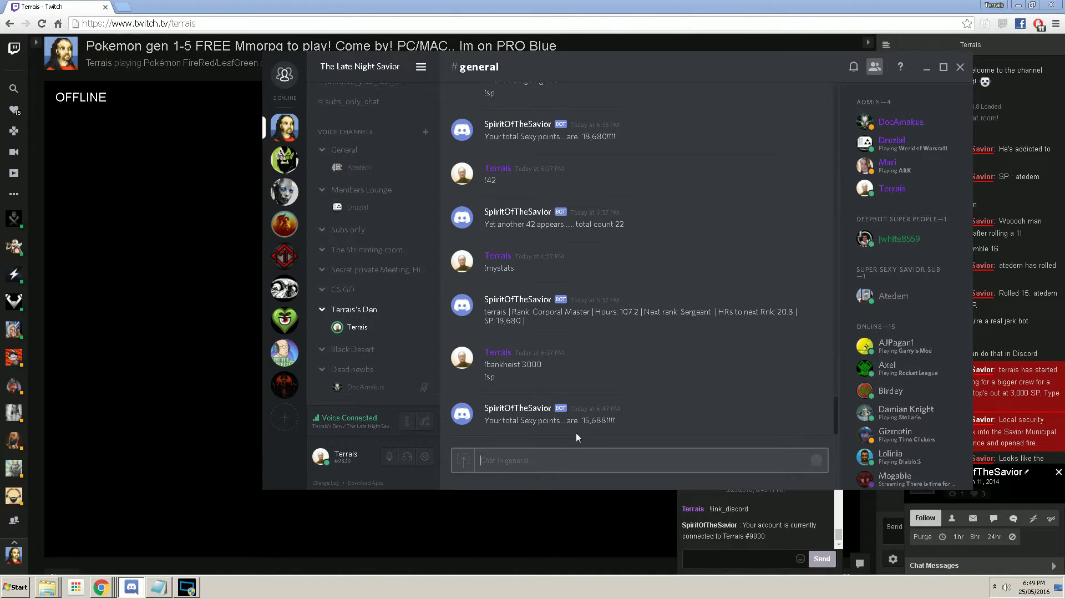
pyautogui.write('!bot')
pyautogui.press('Return')
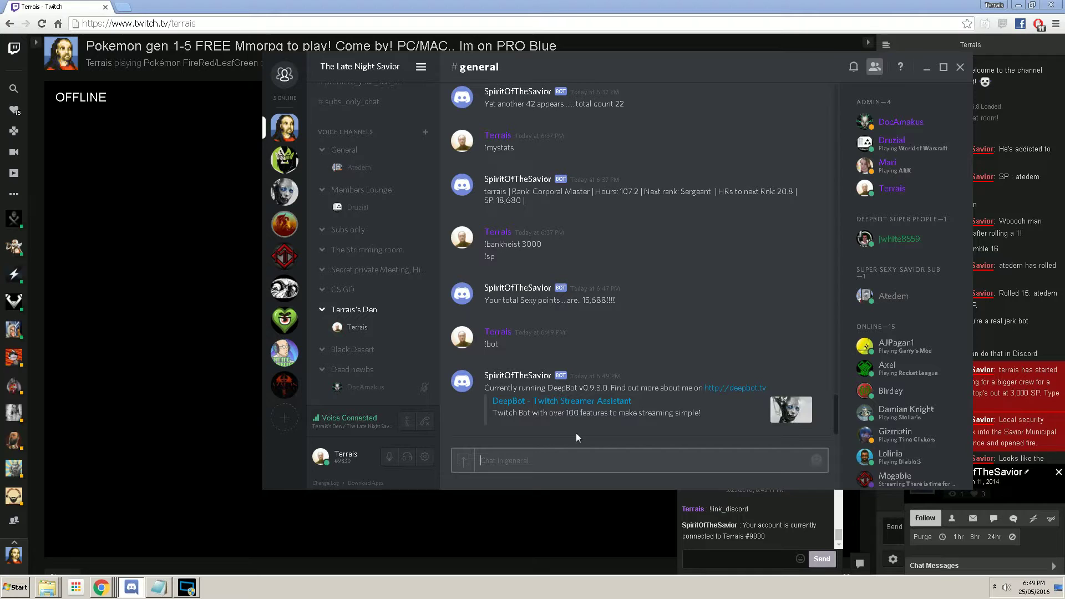
pyautogui.hotkey('ctrl', 'v')
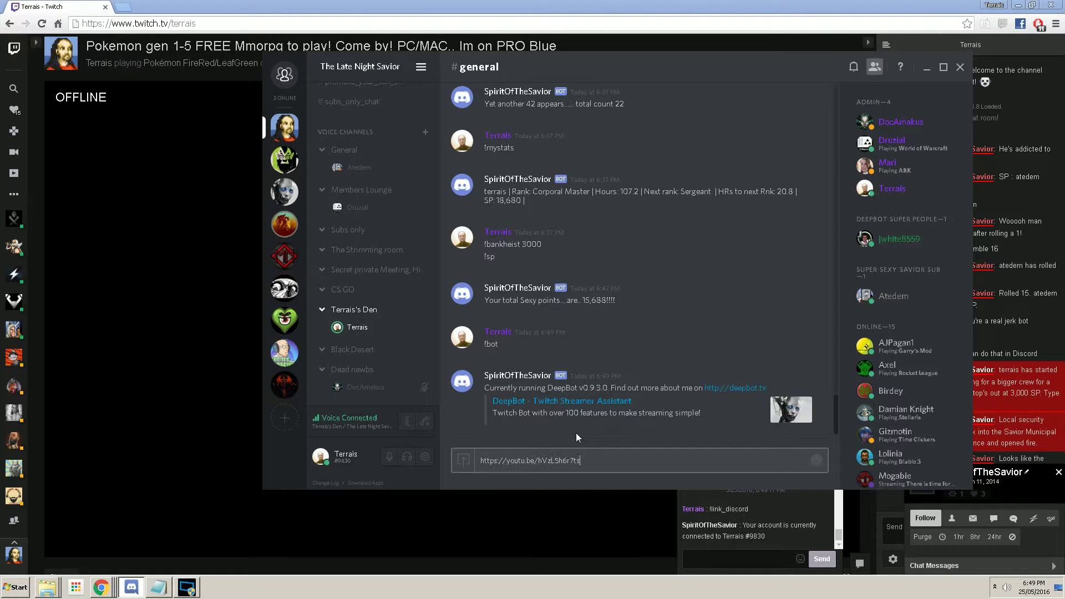
pyautogui.hotkey('ctrl', 'a')
pyautogui.press('BackSpace')
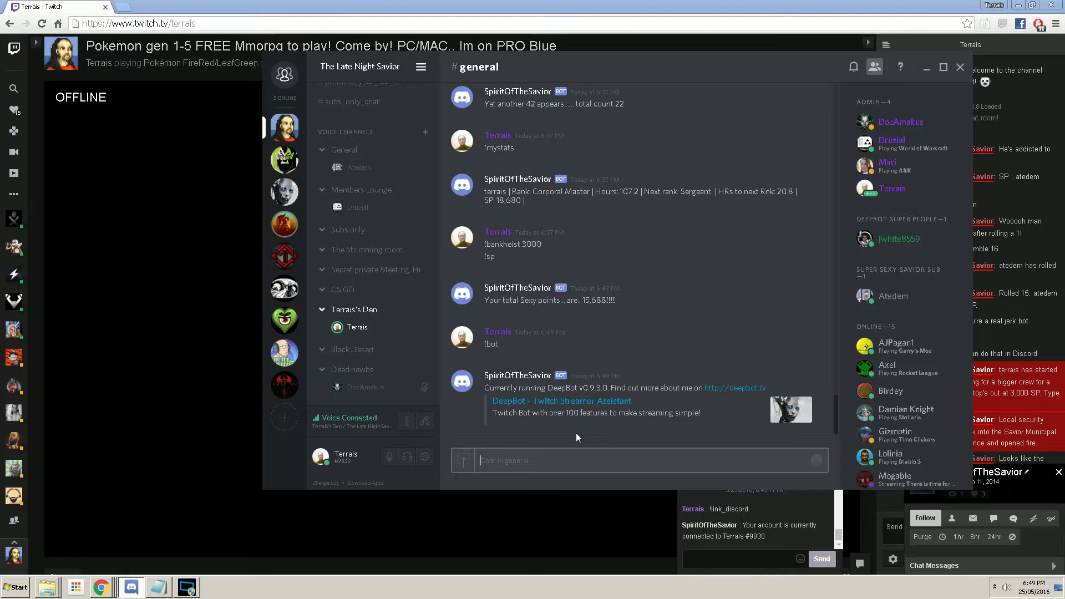
# Recheck the Twitch link under Connections in the user settings, closing the settings when done.
pyautogui.click(425, 457)
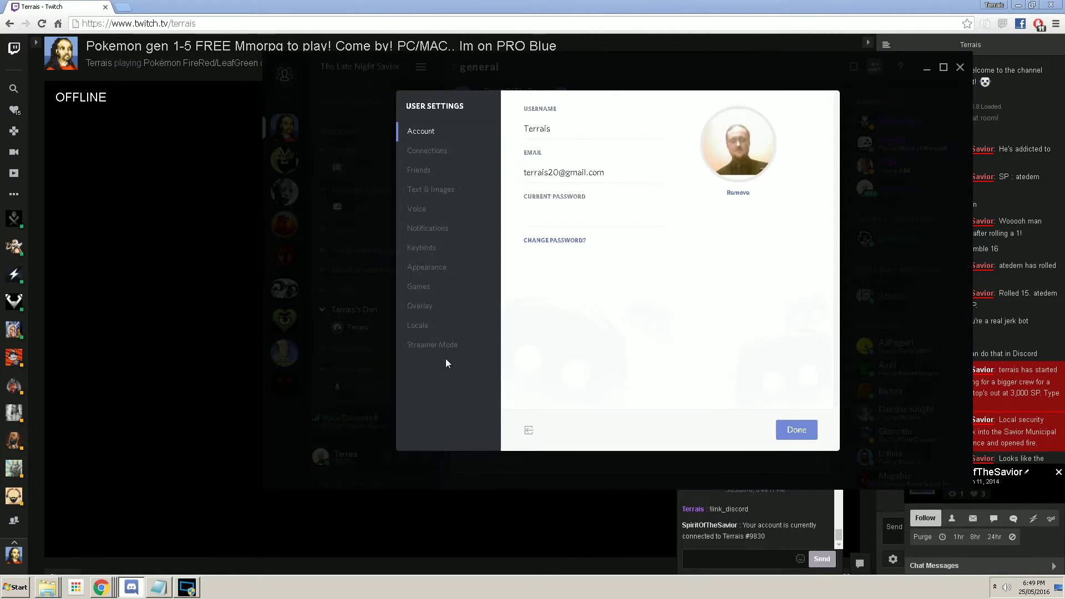
pyautogui.click(435, 151)
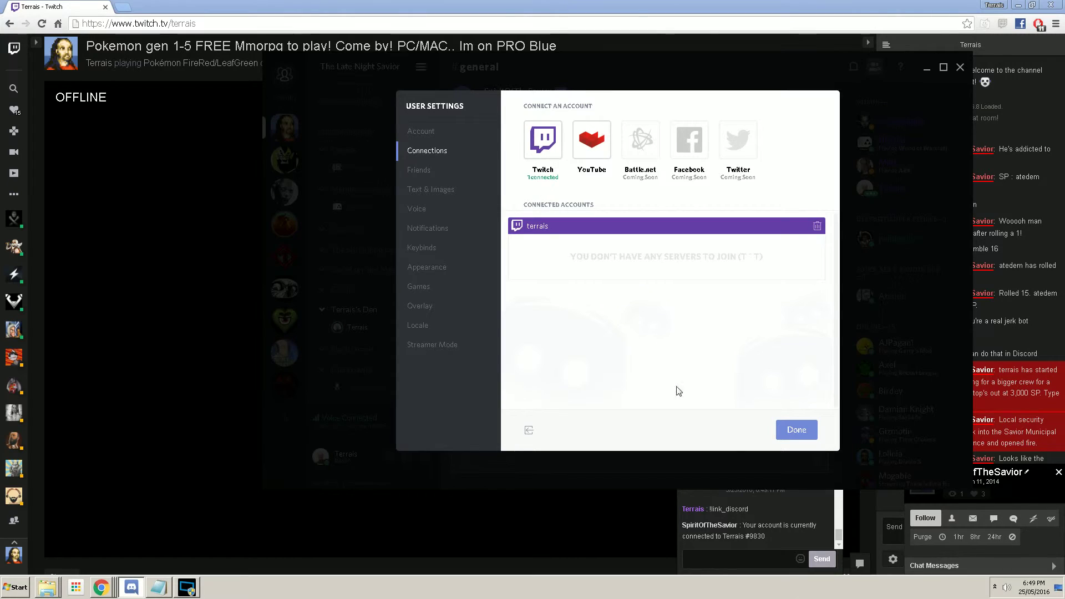
pyautogui.click(794, 430)
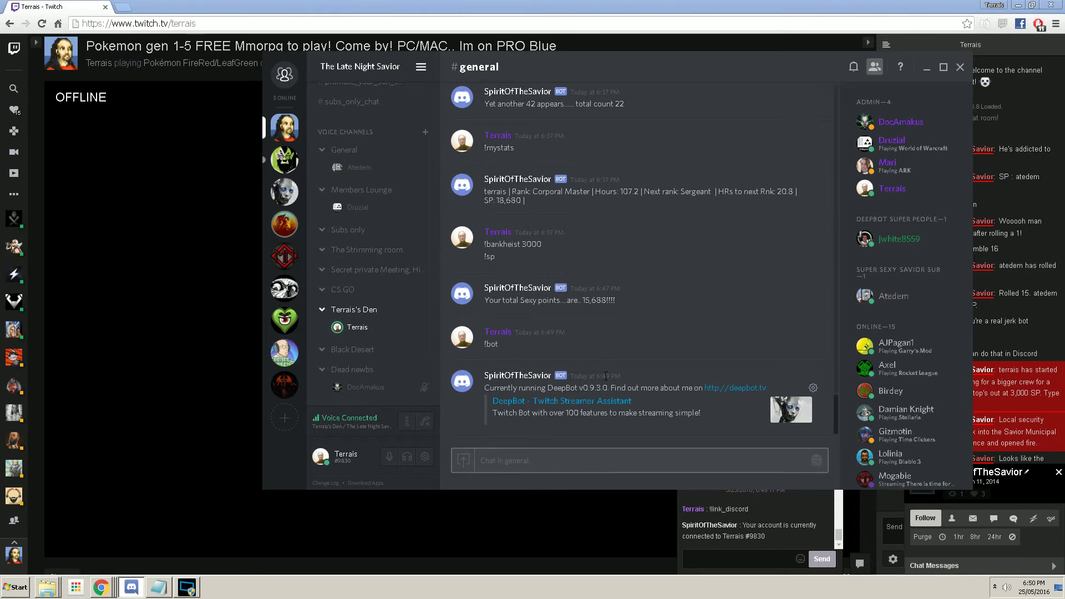
# View the general channel of the DeepBot server and return to The Late Night Savior server.
pyautogui.click(283, 194)
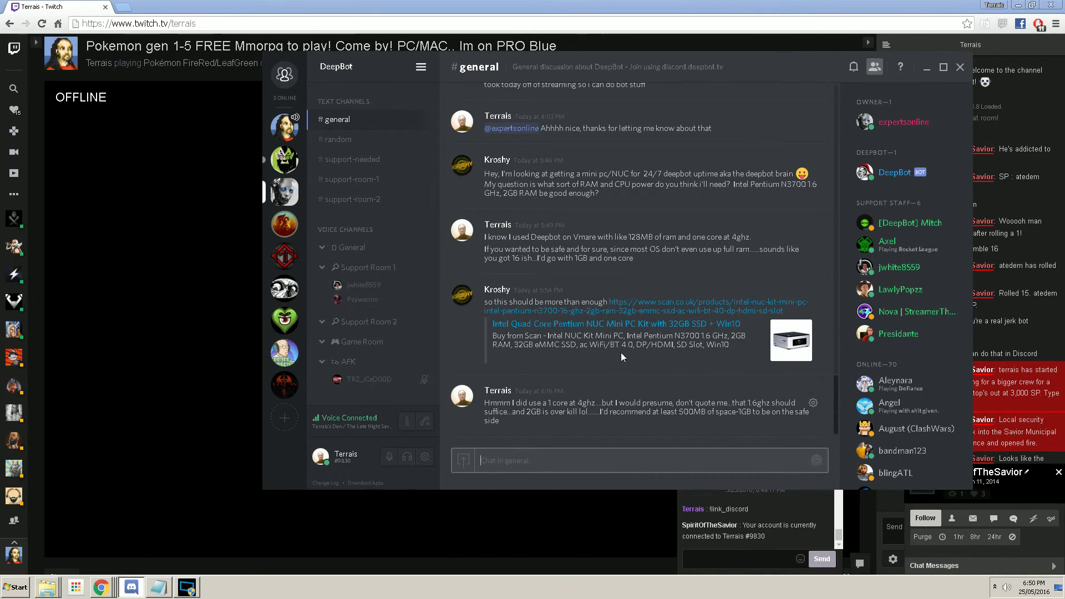
pyautogui.click(286, 127)
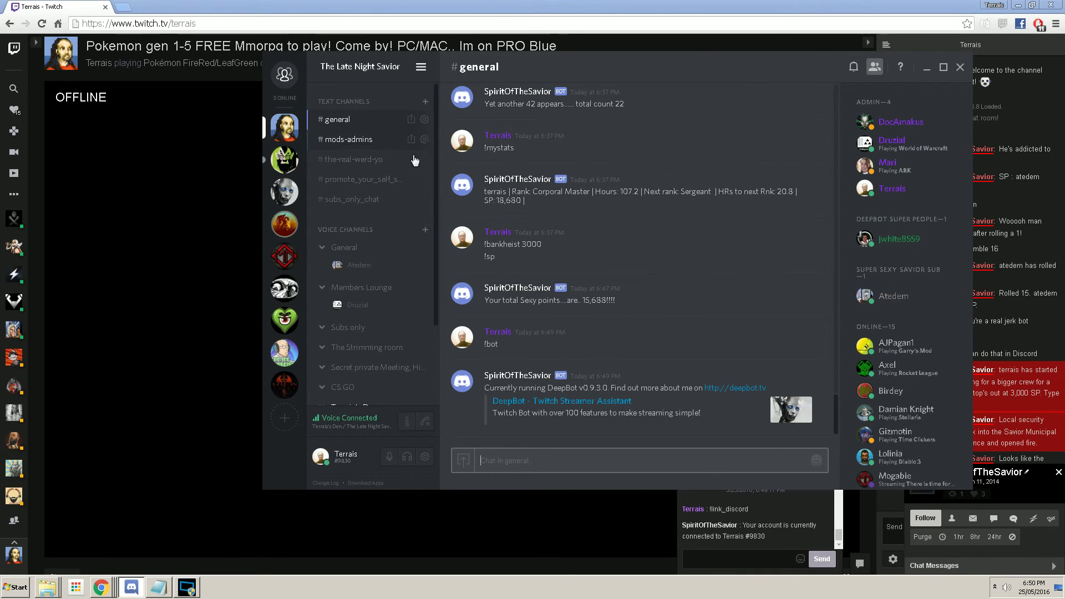